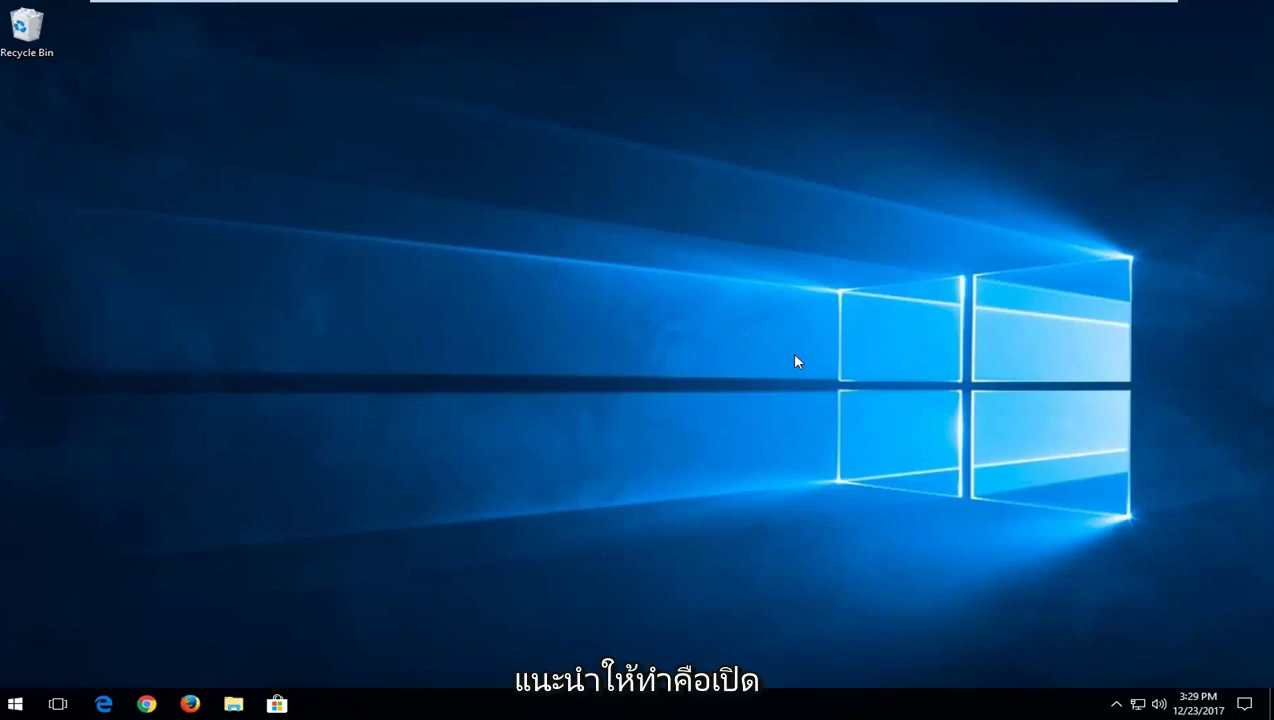
Search Start for 'network' and open the Network proxy settings page.
left_click(14, 704)
type("network")
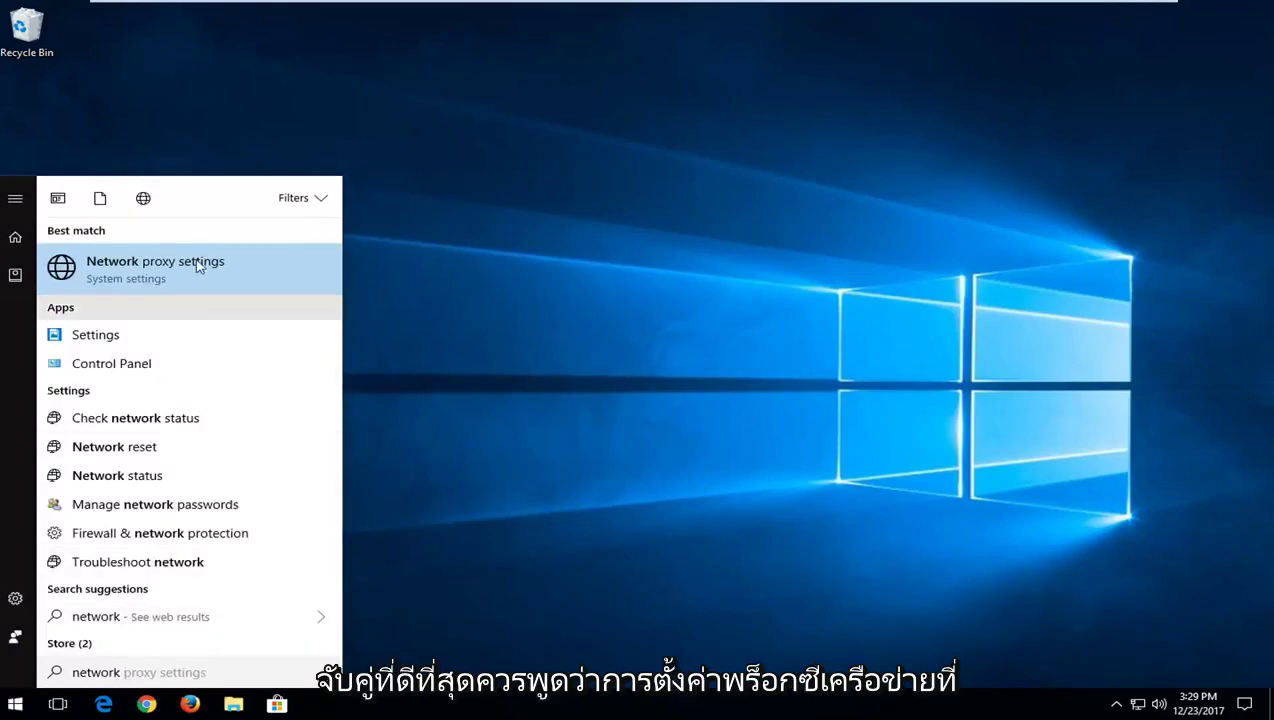
left_click(145, 272)
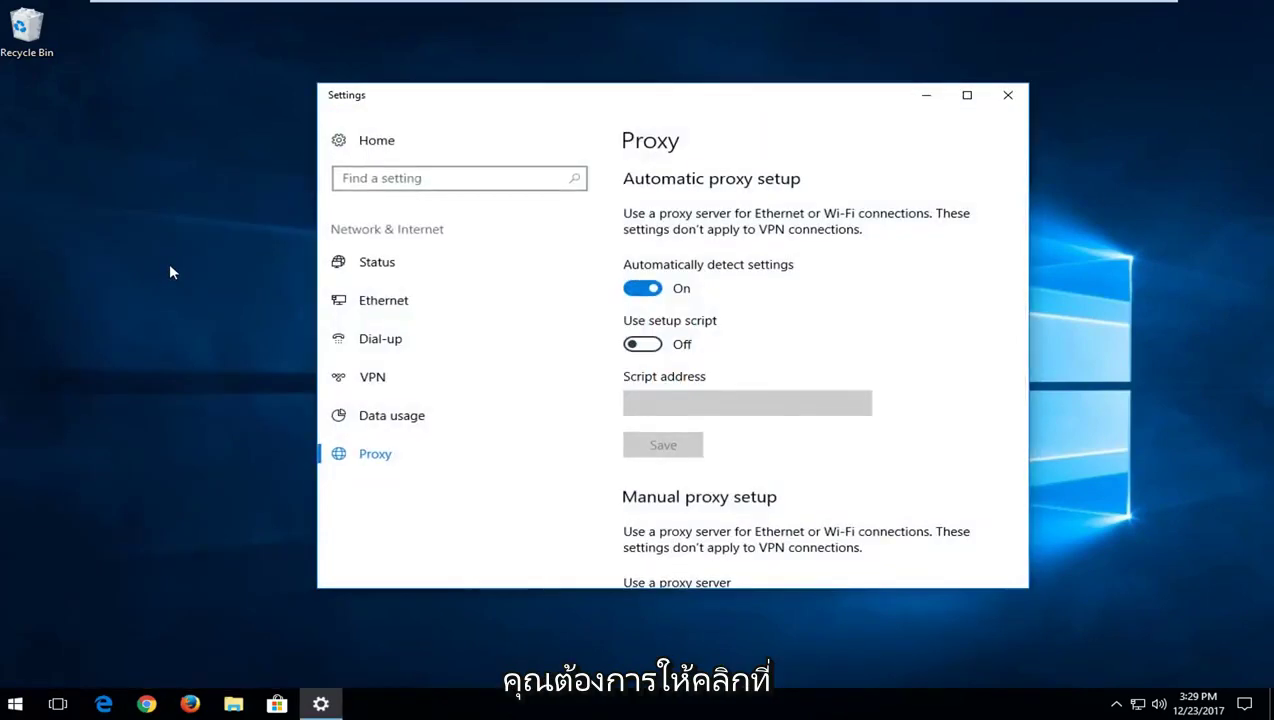
scroll(815, 307, "down", 5)
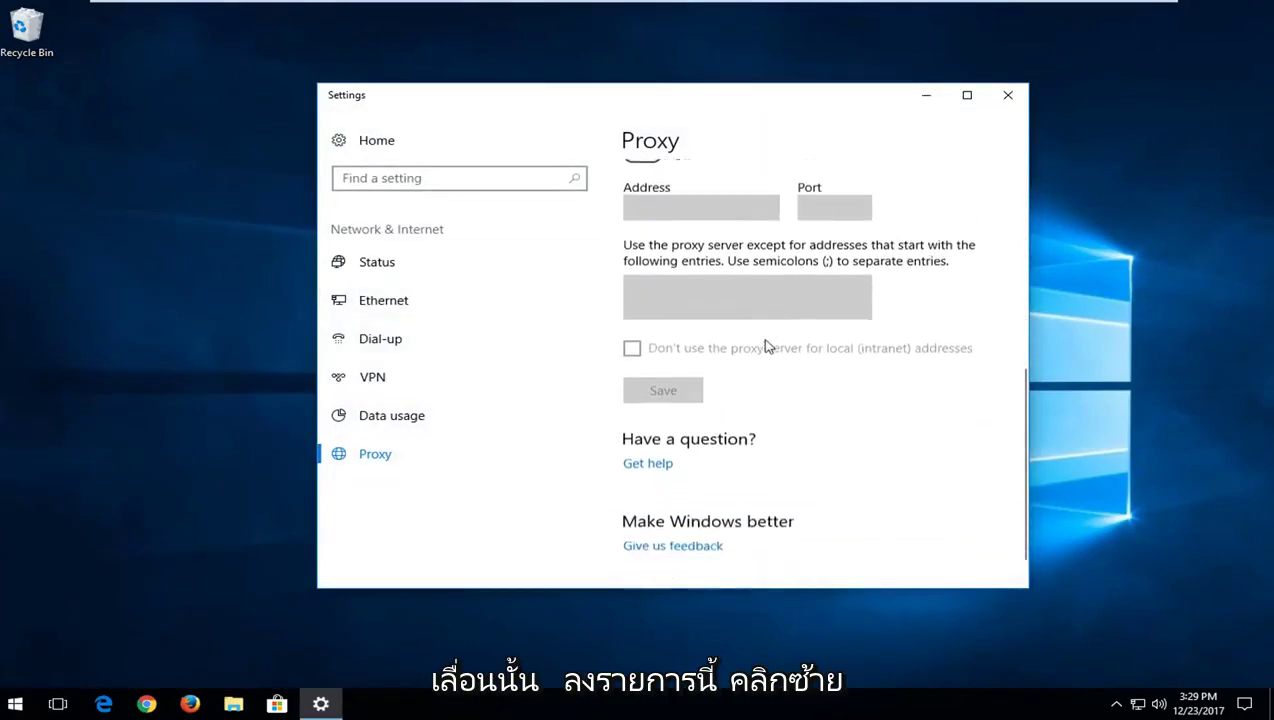
scroll(765, 345, "up", 2)
scroll(765, 345, "up", 3)
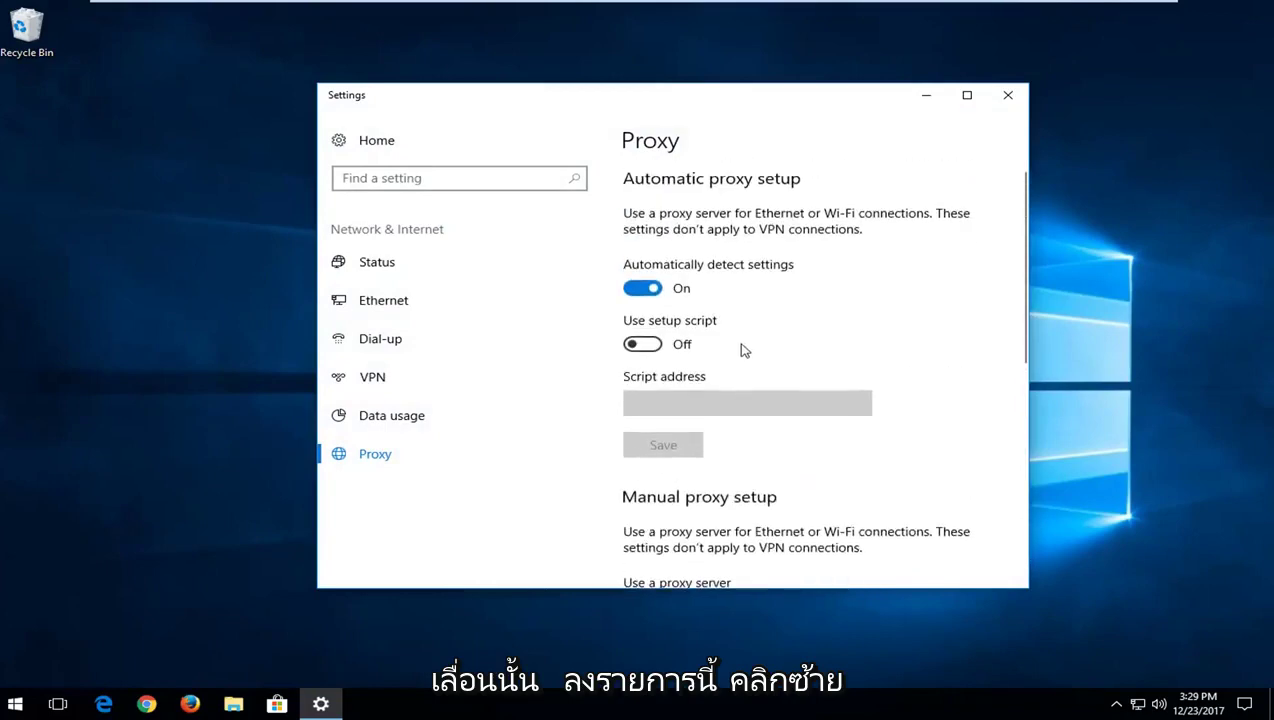
From the network Status page, open Change adapter options and select the Ethernet0 adapter.
left_click(367, 266)
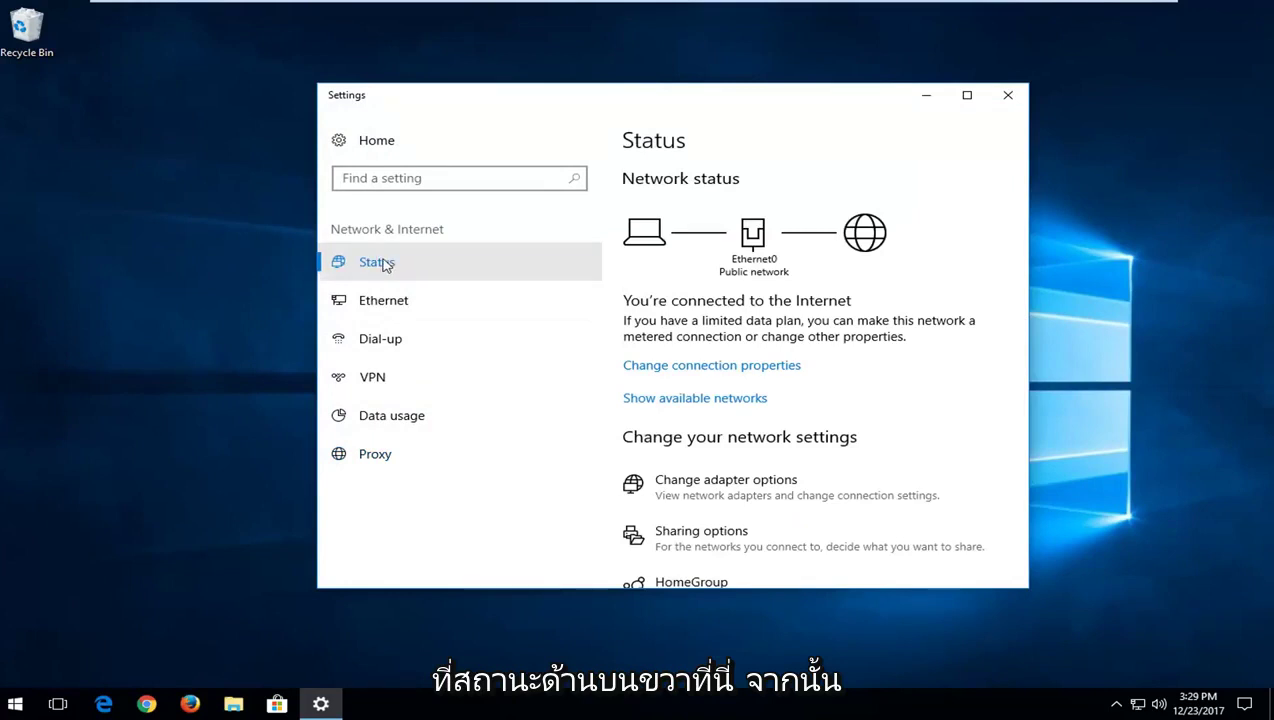
left_click(743, 500)
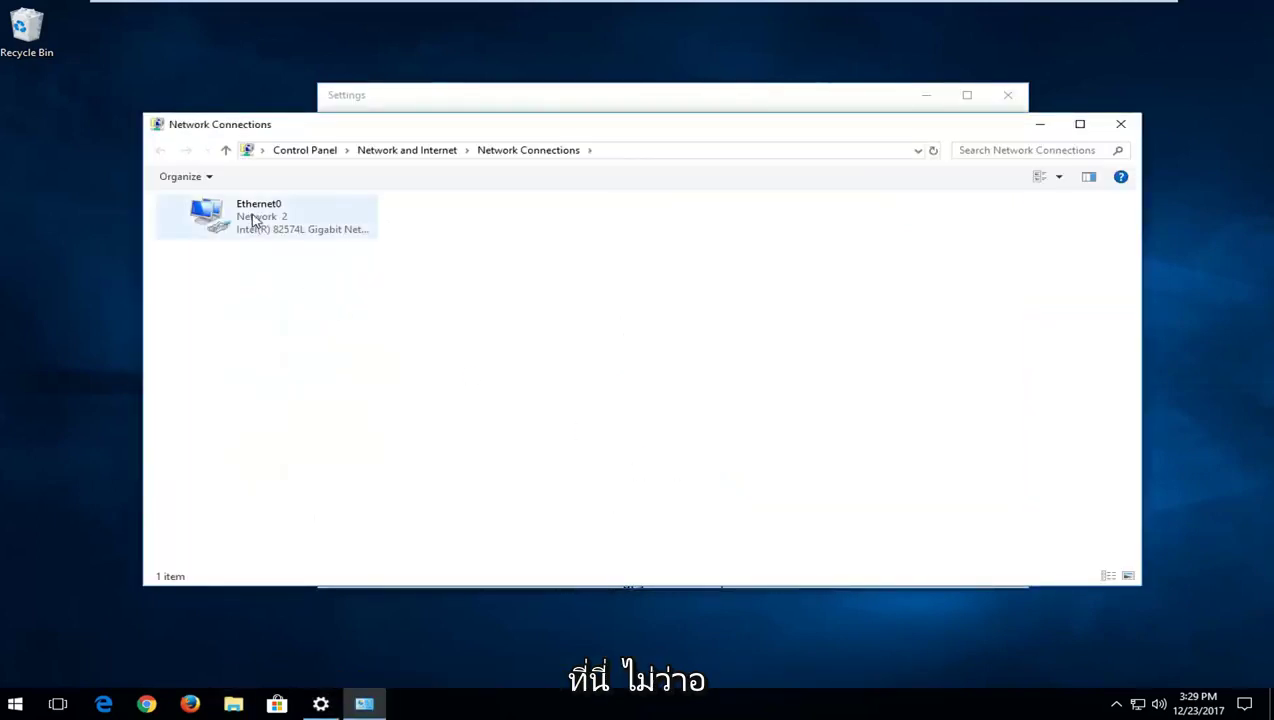
left_click(268, 220)
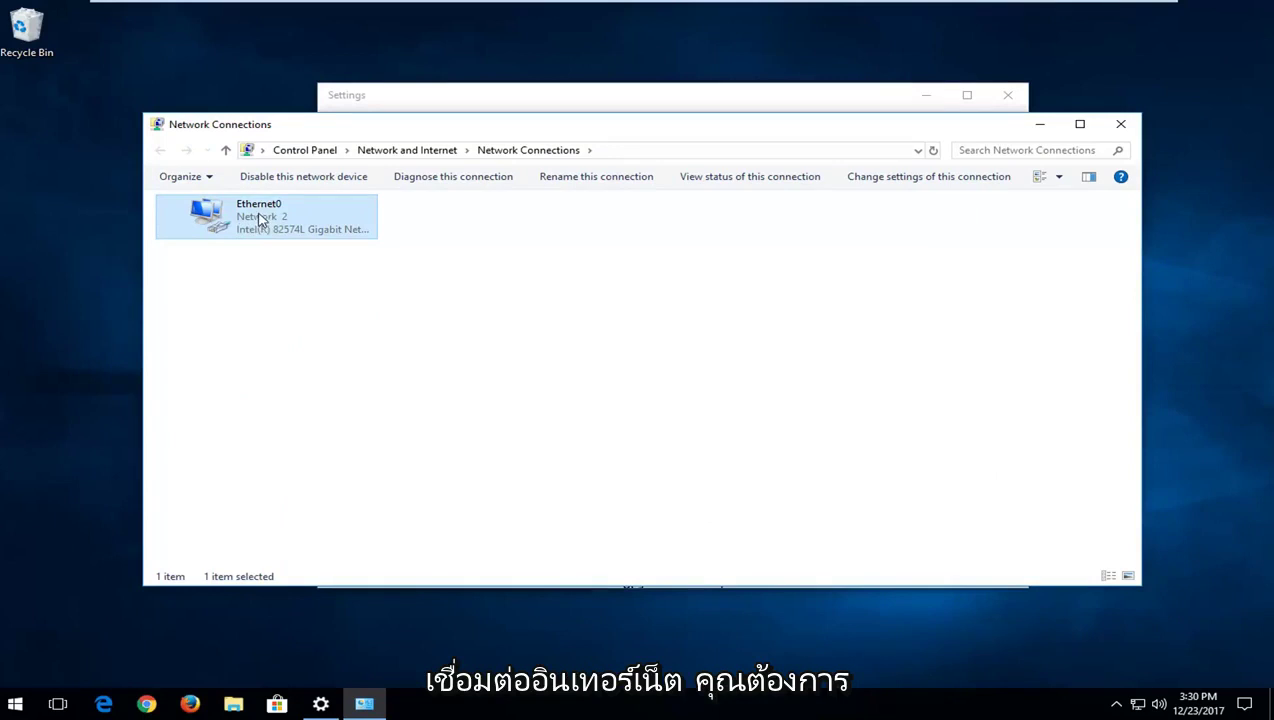
Confirm Ethernet0's TCP/IPv4 properties obtain the IP address and DNS server automatically.
right_click(258, 218)
left_click(299, 366)
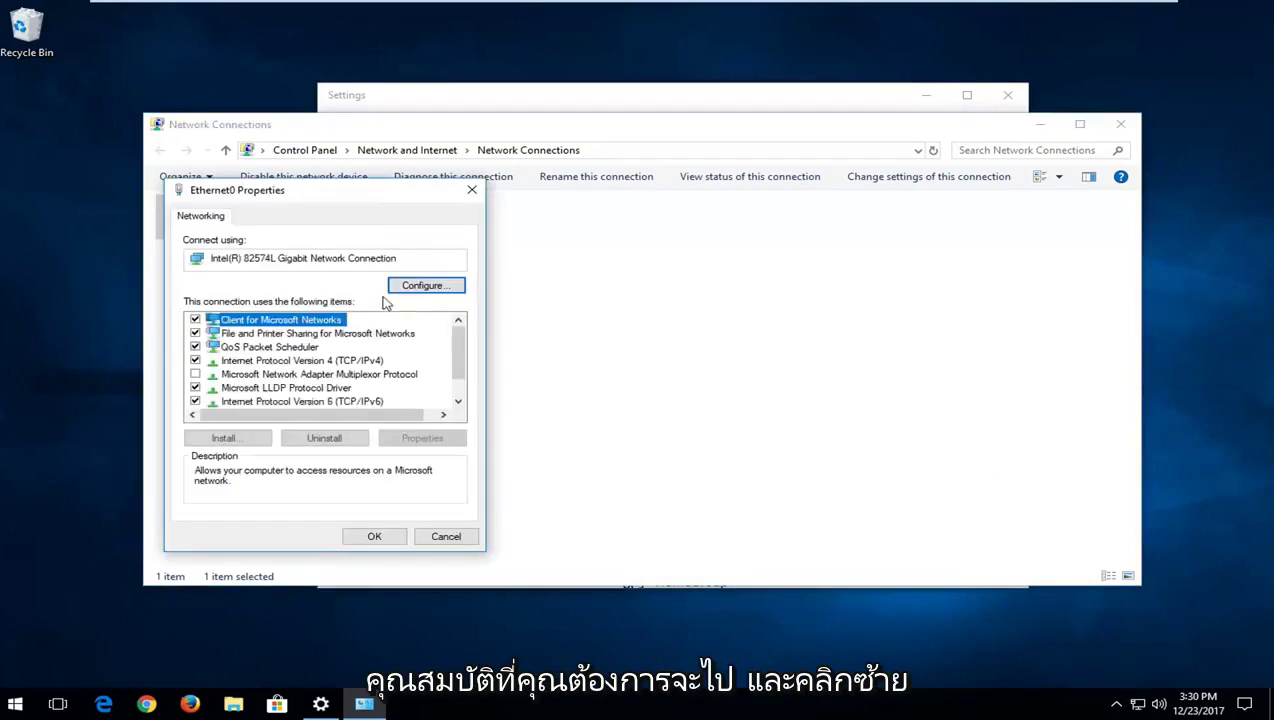
left_click(256, 361)
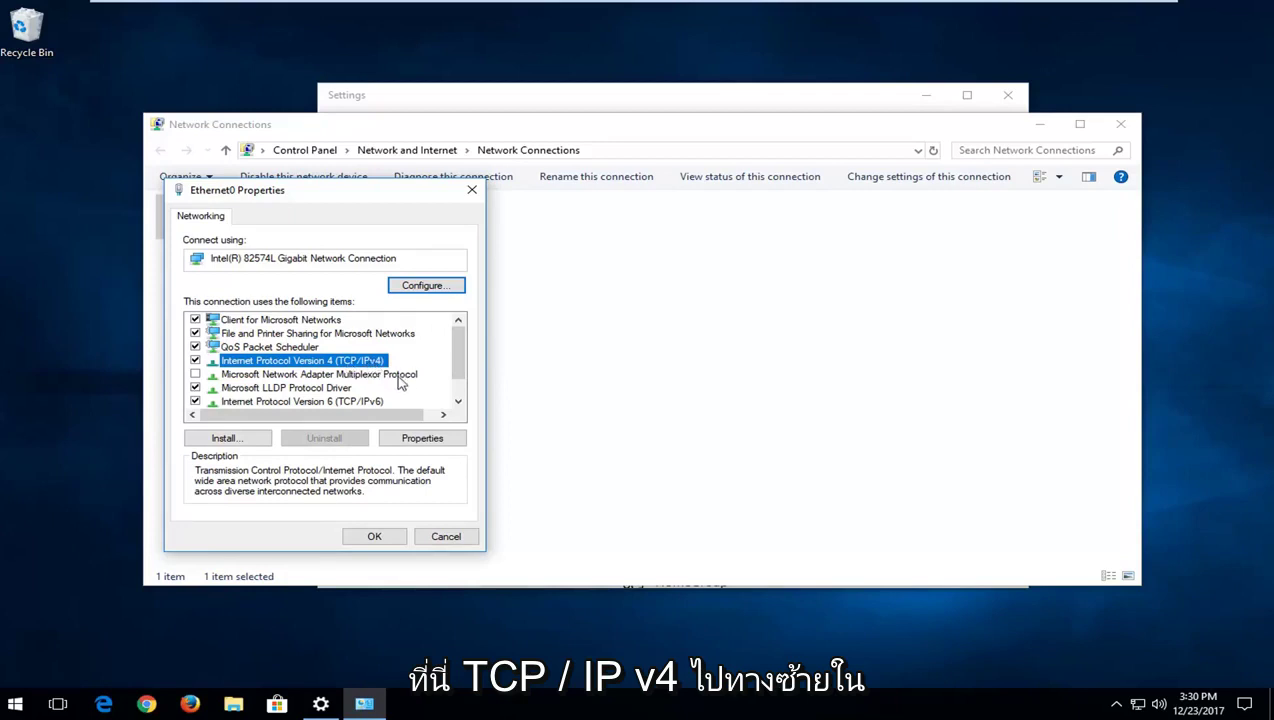
left_click(426, 287)
left_click(758, 418)
left_click(312, 361)
left_click(424, 439)
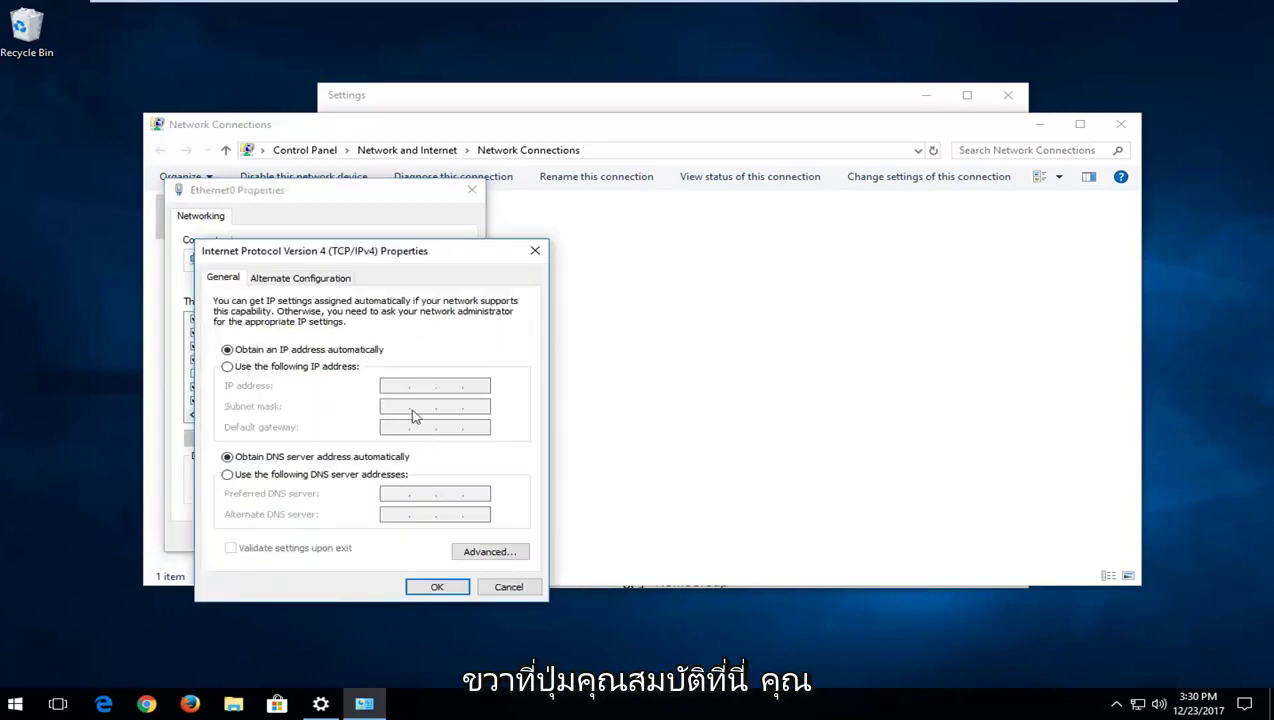
left_click_drag(362, 258, 335, 183)
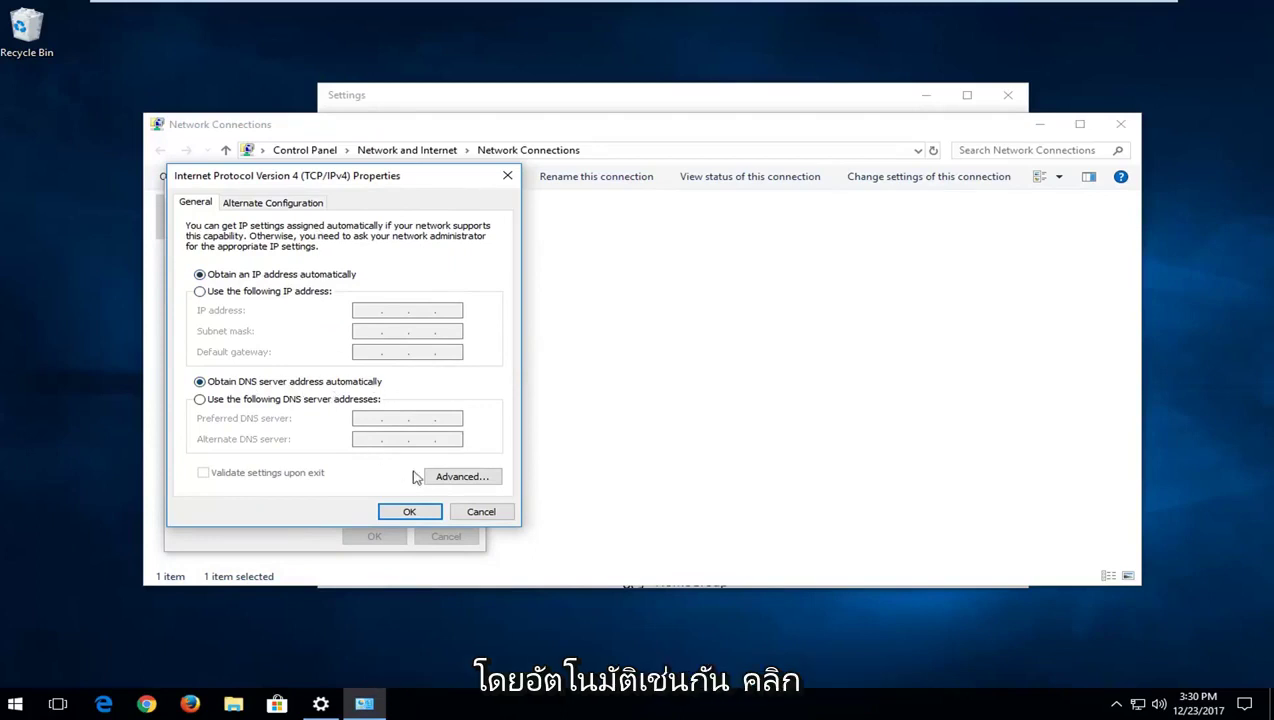
left_click(411, 512)
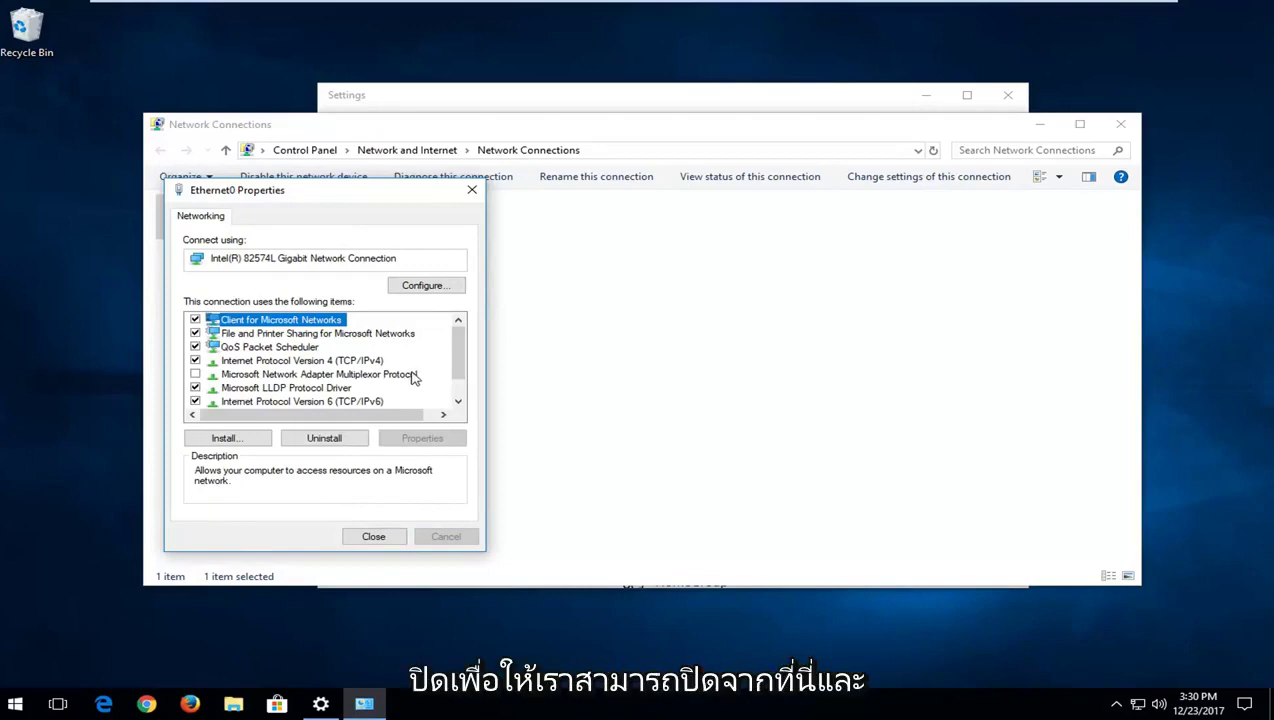
Close Ethernet0 properties and Network Connections, then open Sharing options from the Status page.
left_click(472, 189)
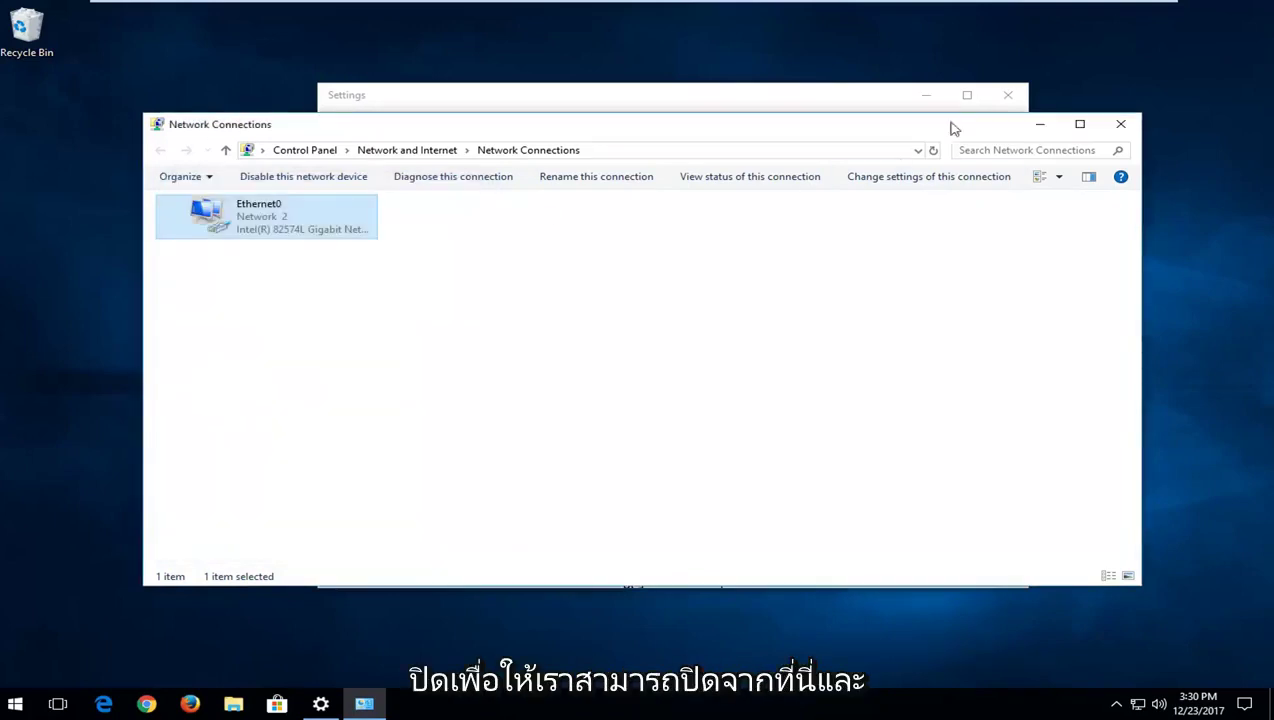
left_click(1120, 124)
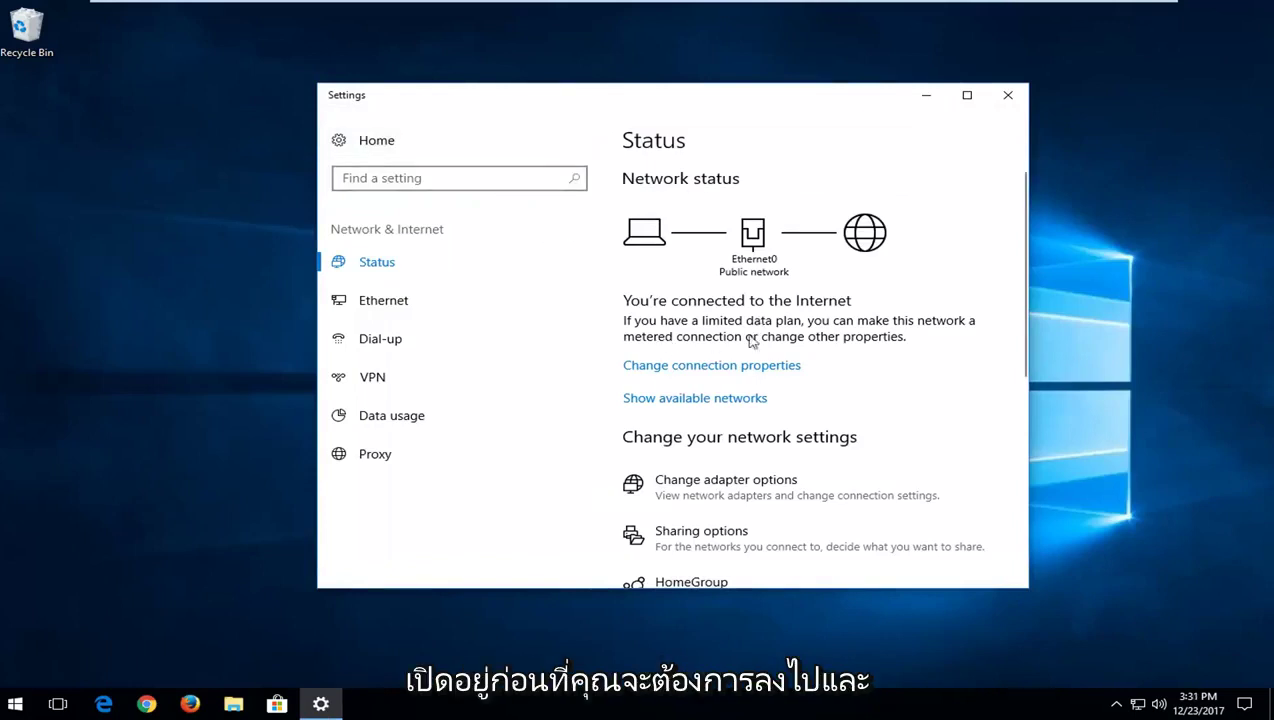
scroll(663, 480, "down", 1)
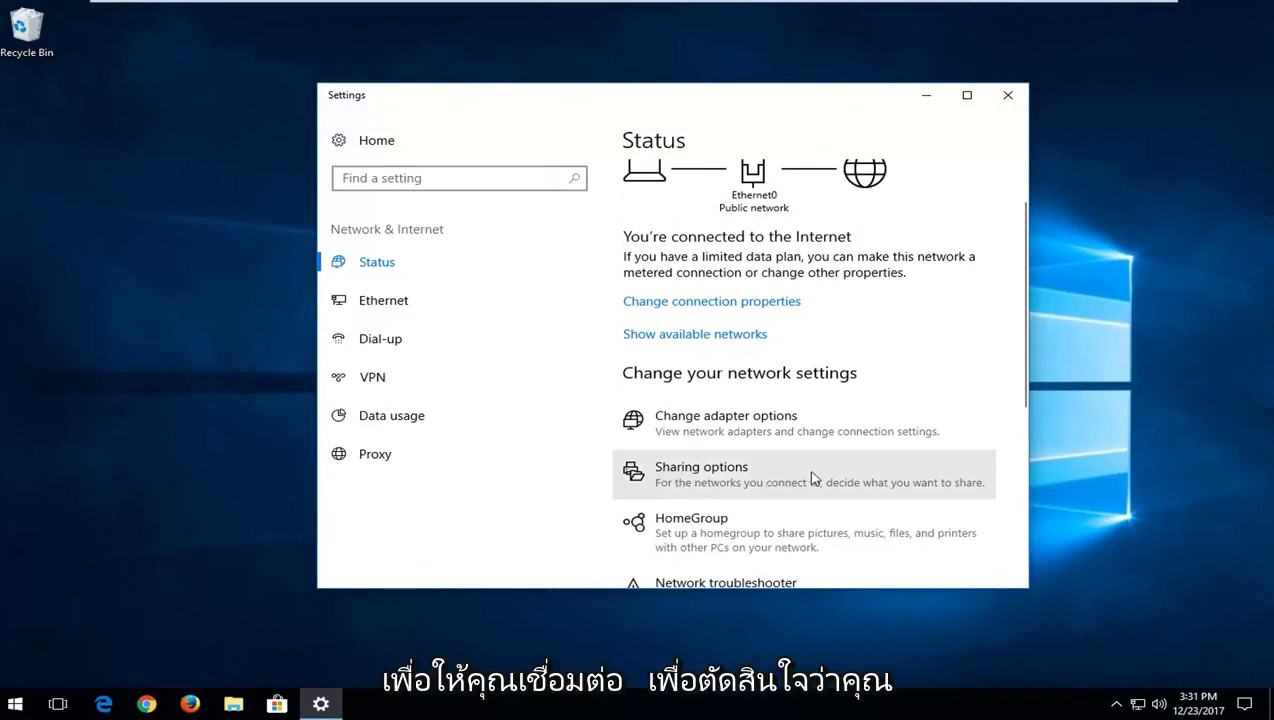
left_click(812, 479)
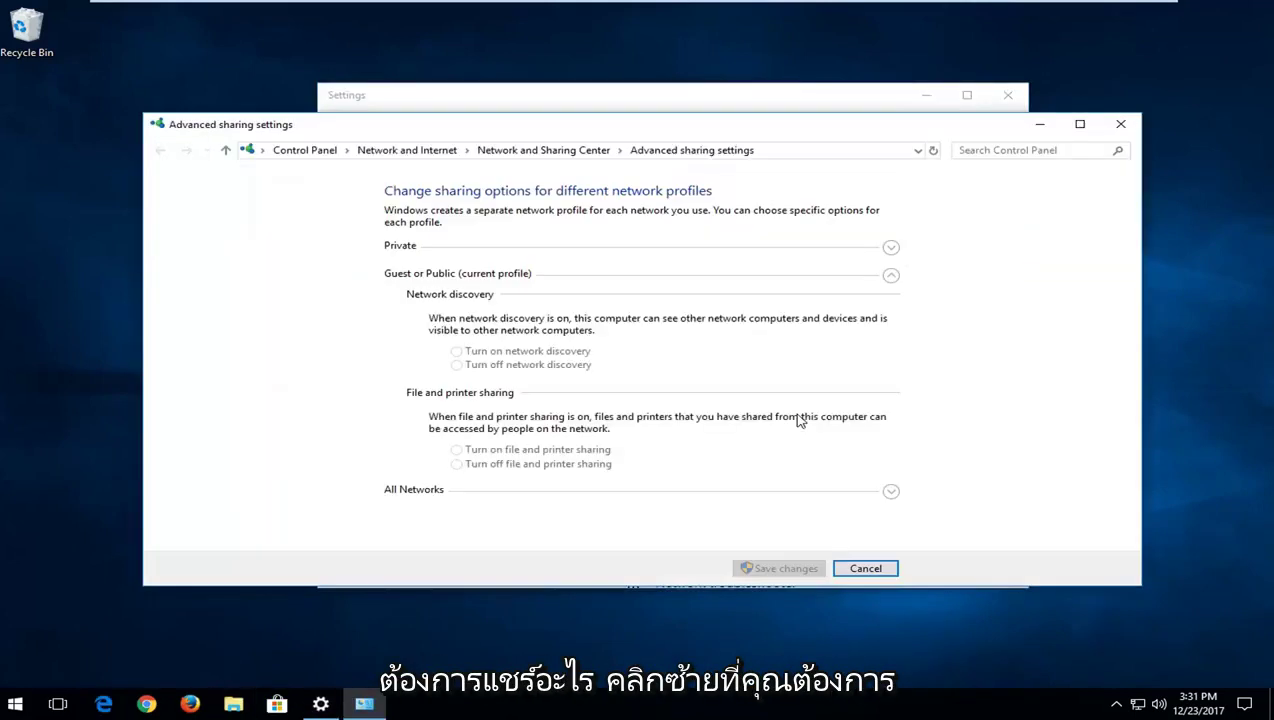
Expand the Private profile, keep automatic network device setup on, and close Advanced sharing settings.
left_click(890, 248)
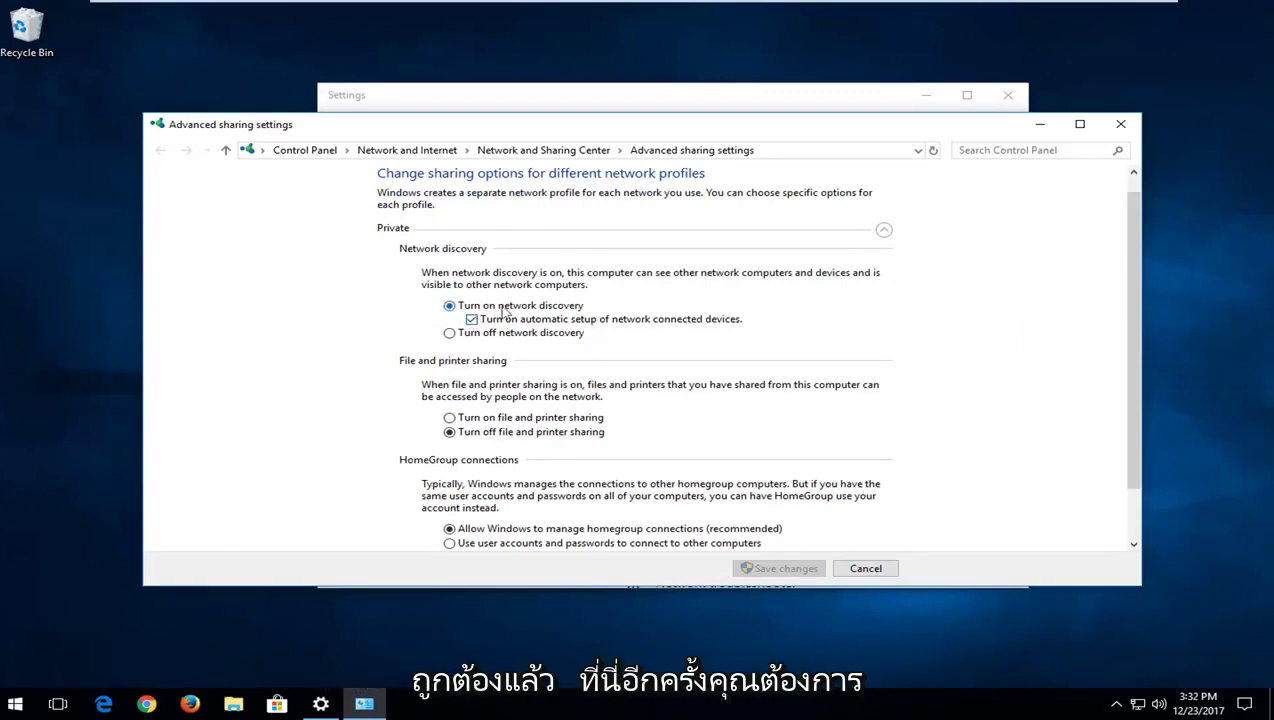
left_click(471, 319)
left_click(471, 319)
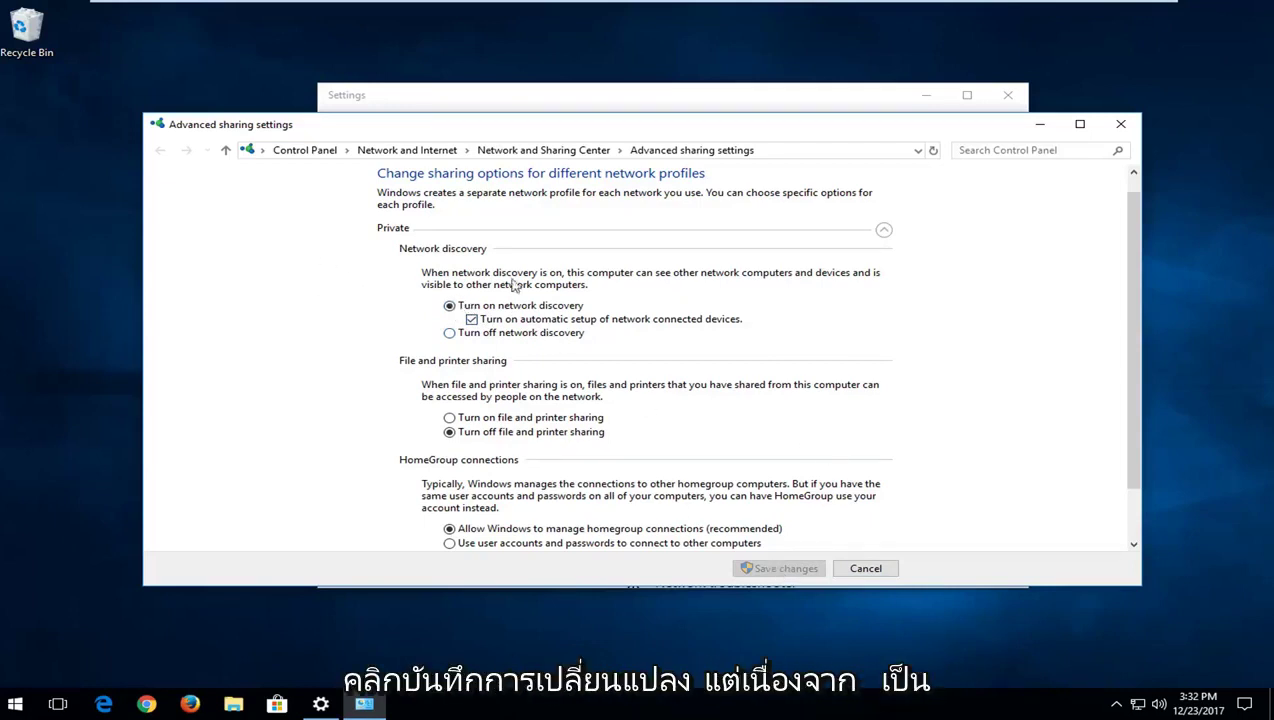
left_click(1119, 126)
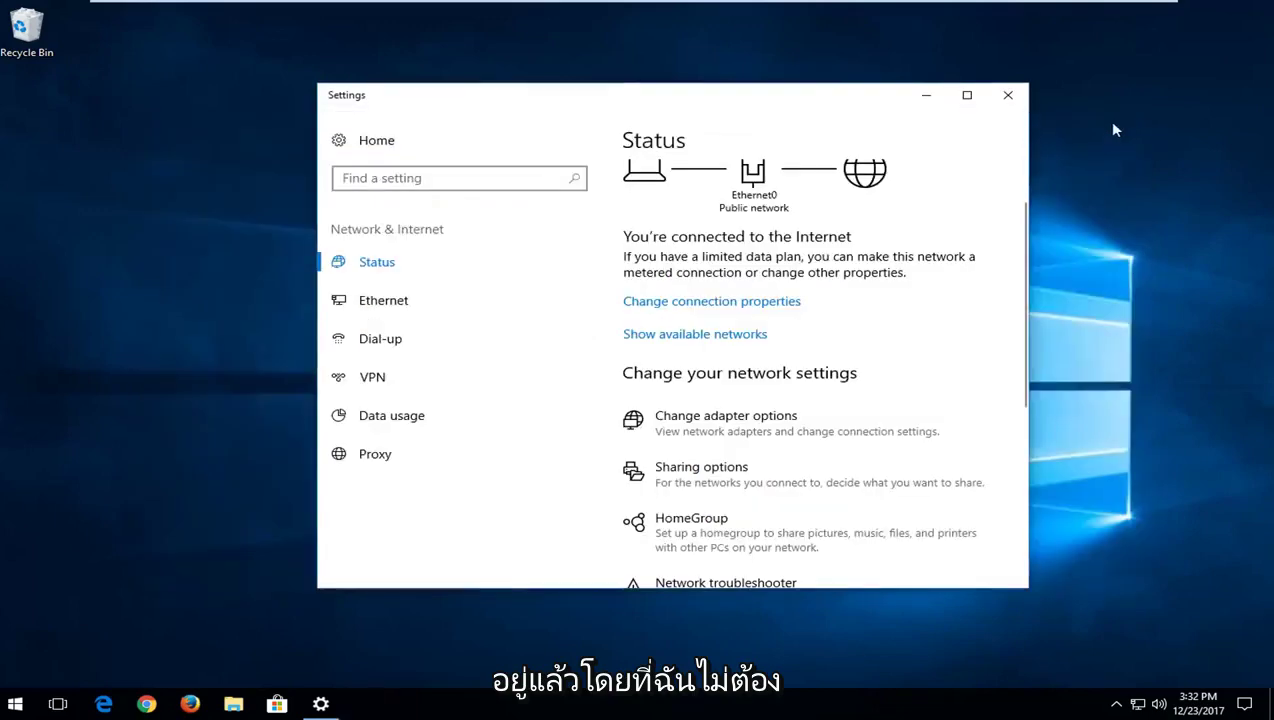
Close Settings and search Start for 'programs and features' to reach Turn Windows features on or off.
left_click(1012, 104)
left_click(3, 714)
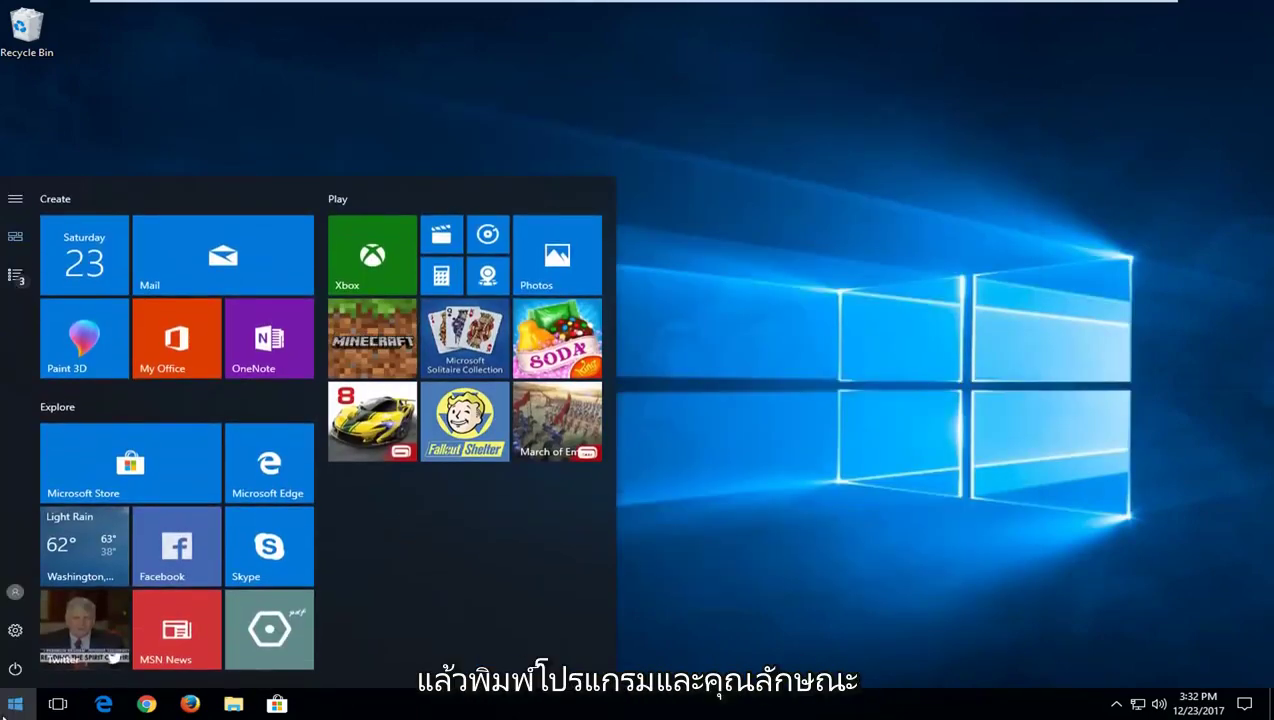
type("pro")
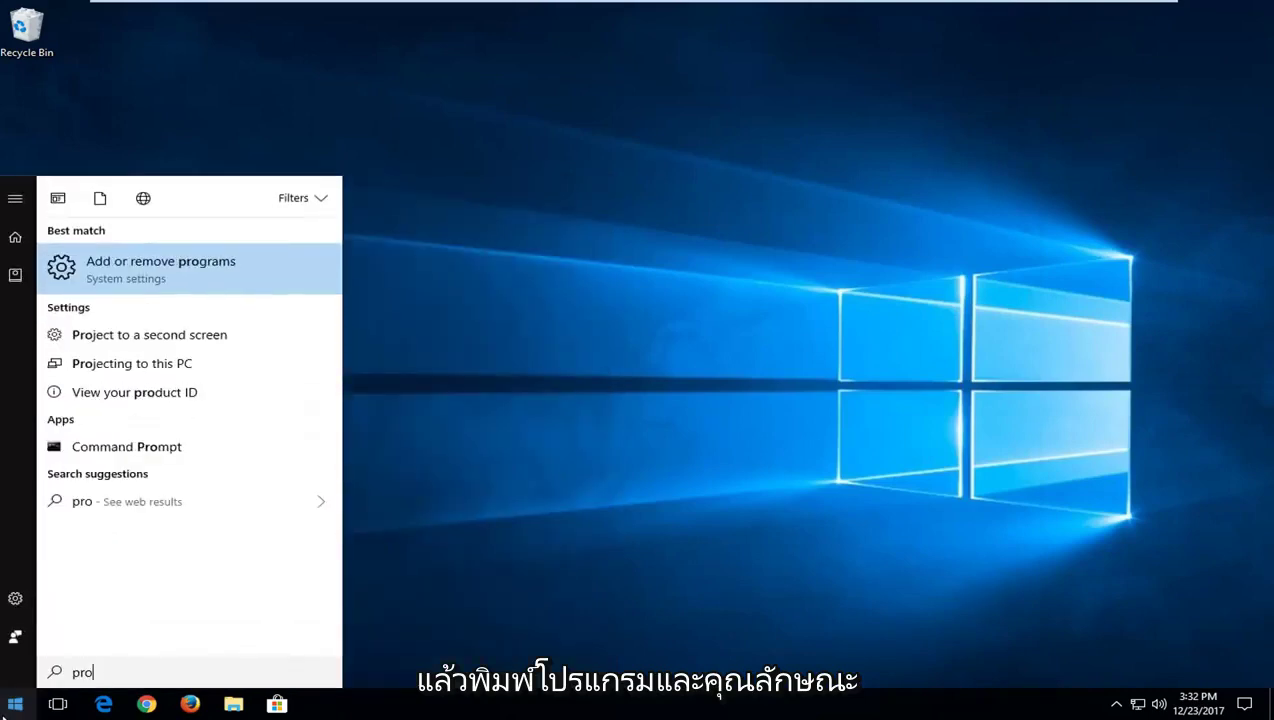
type("grams and features")
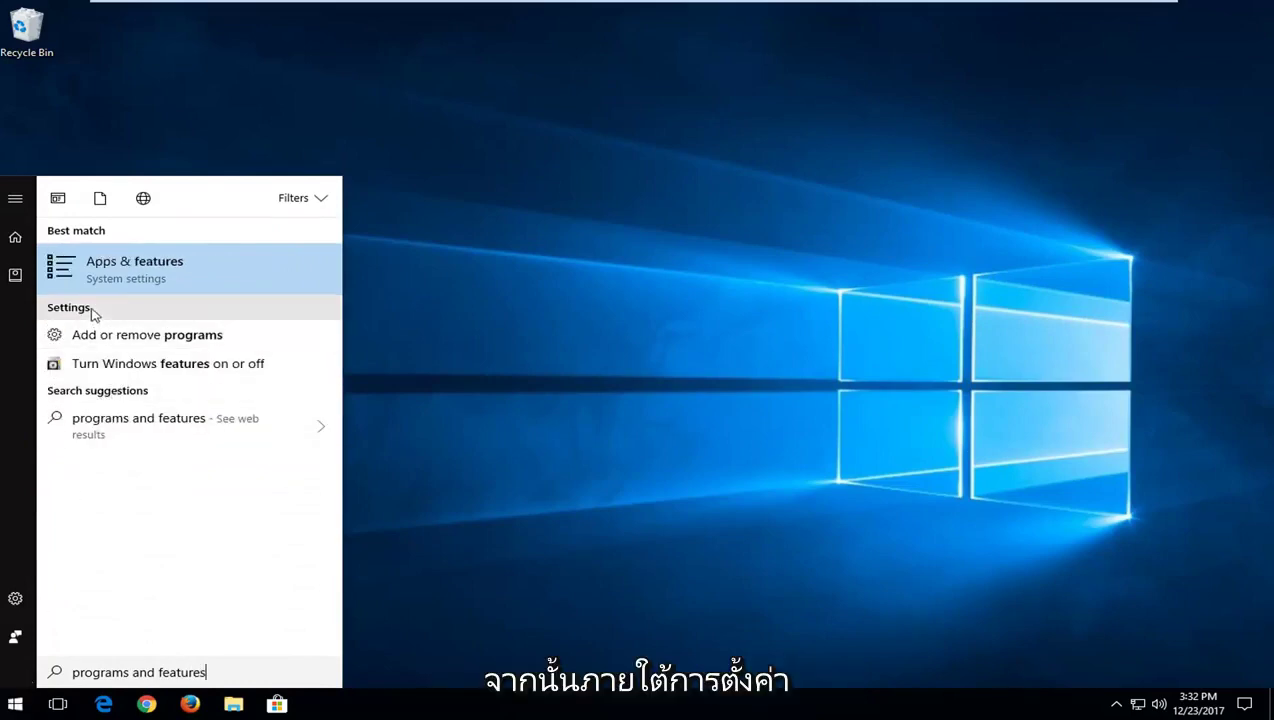
left_click(139, 366)
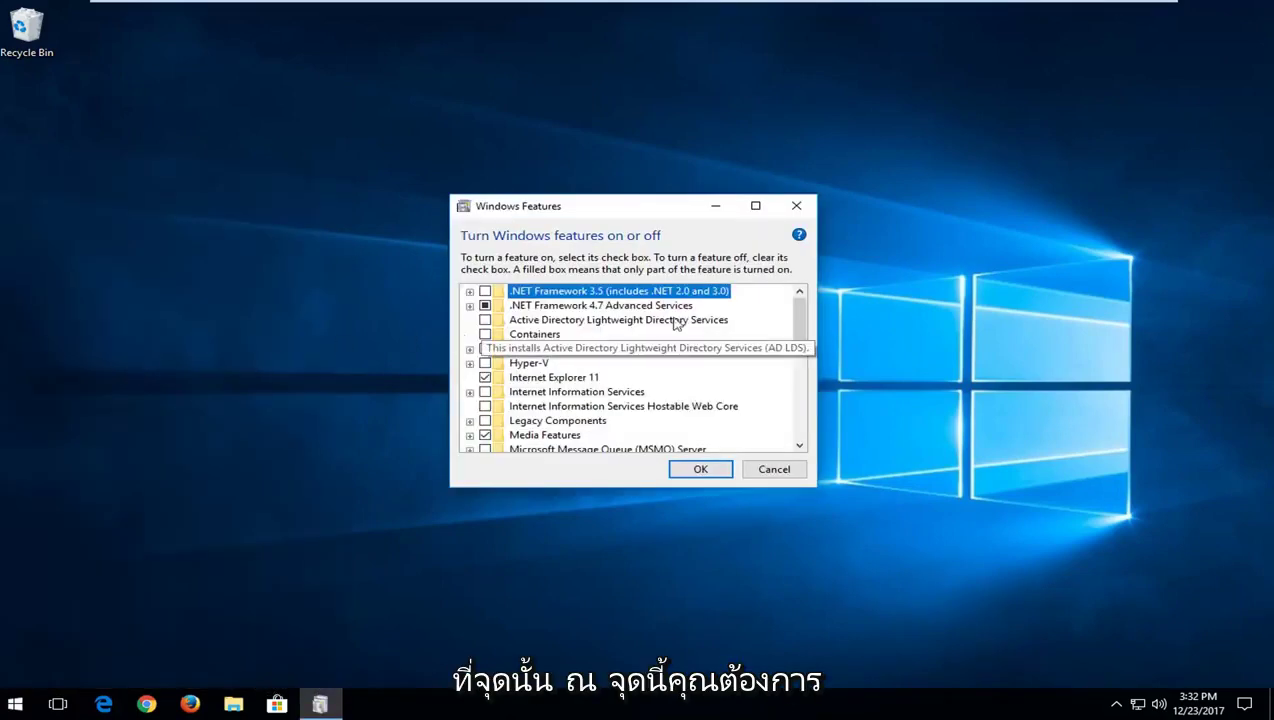
Tick SMB 1.0/CIFS File Sharing Support, including SMB 1.0/CIFS Server, and apply with OK.
left_click_drag(799, 322, 800, 380)
scroll(800, 380, "down", 1)
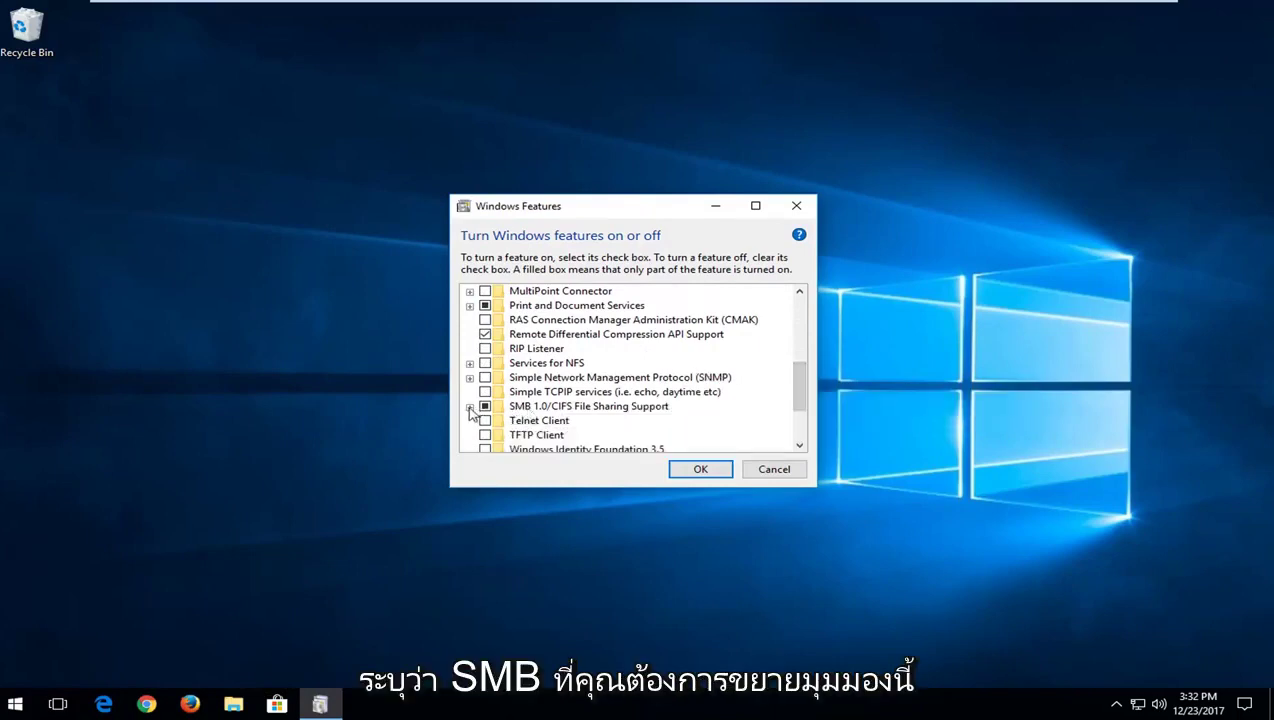
left_click(470, 407)
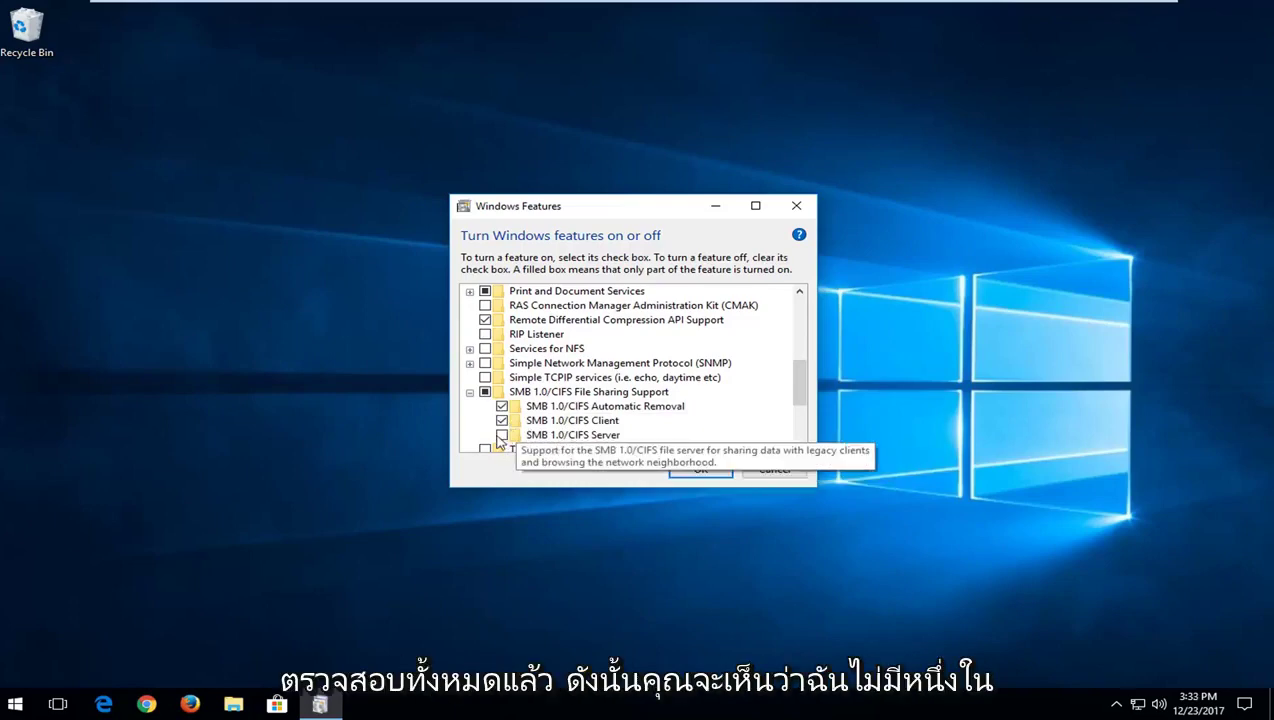
left_click(501, 435)
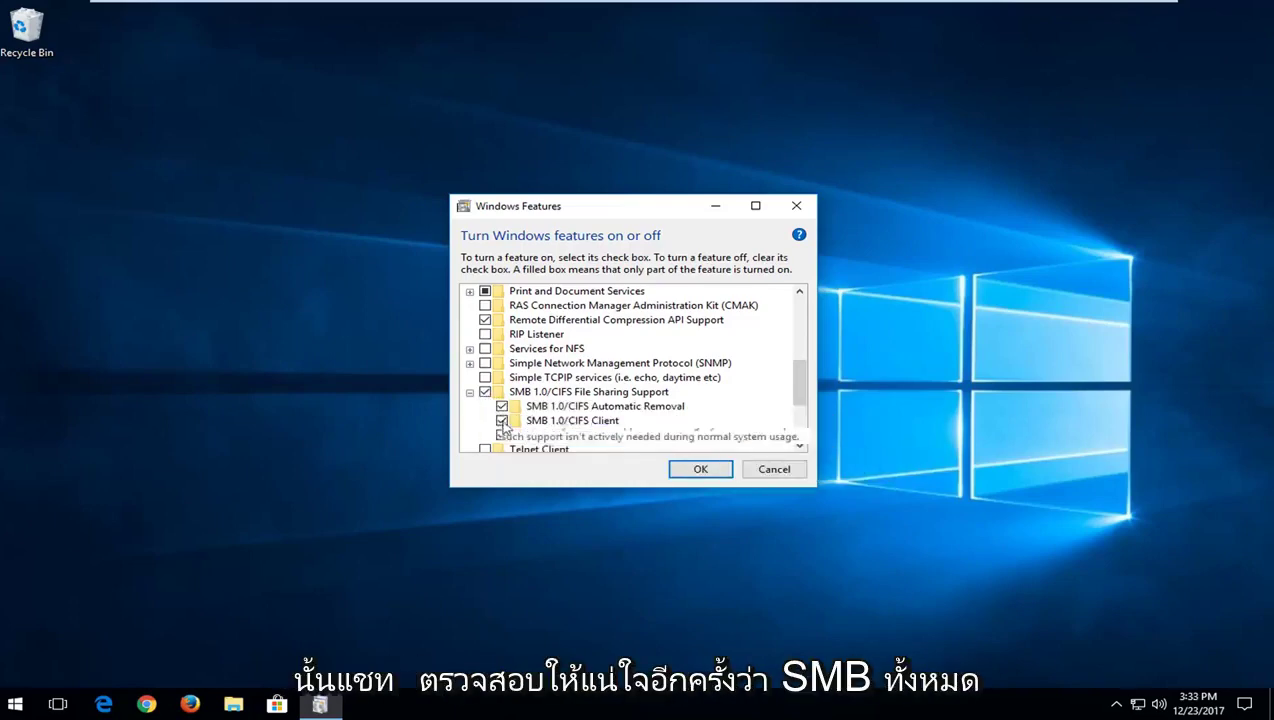
scroll(510, 425, "down", 1)
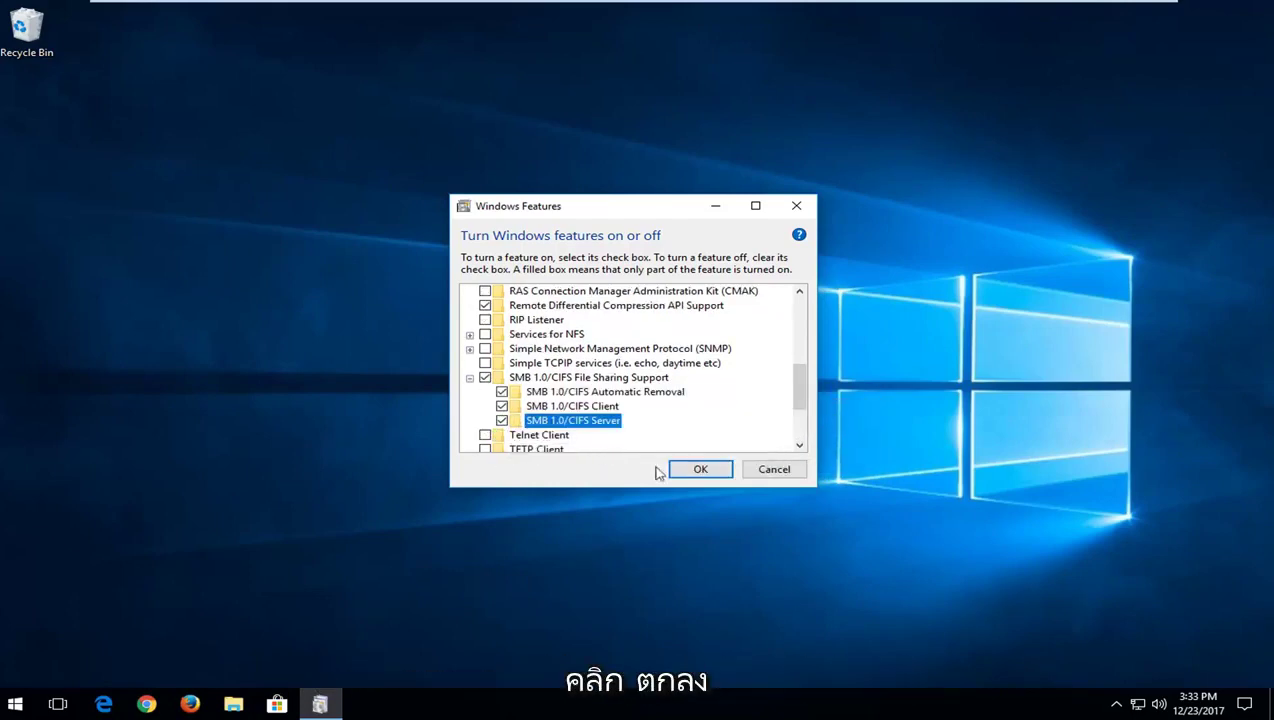
left_click(699, 473)
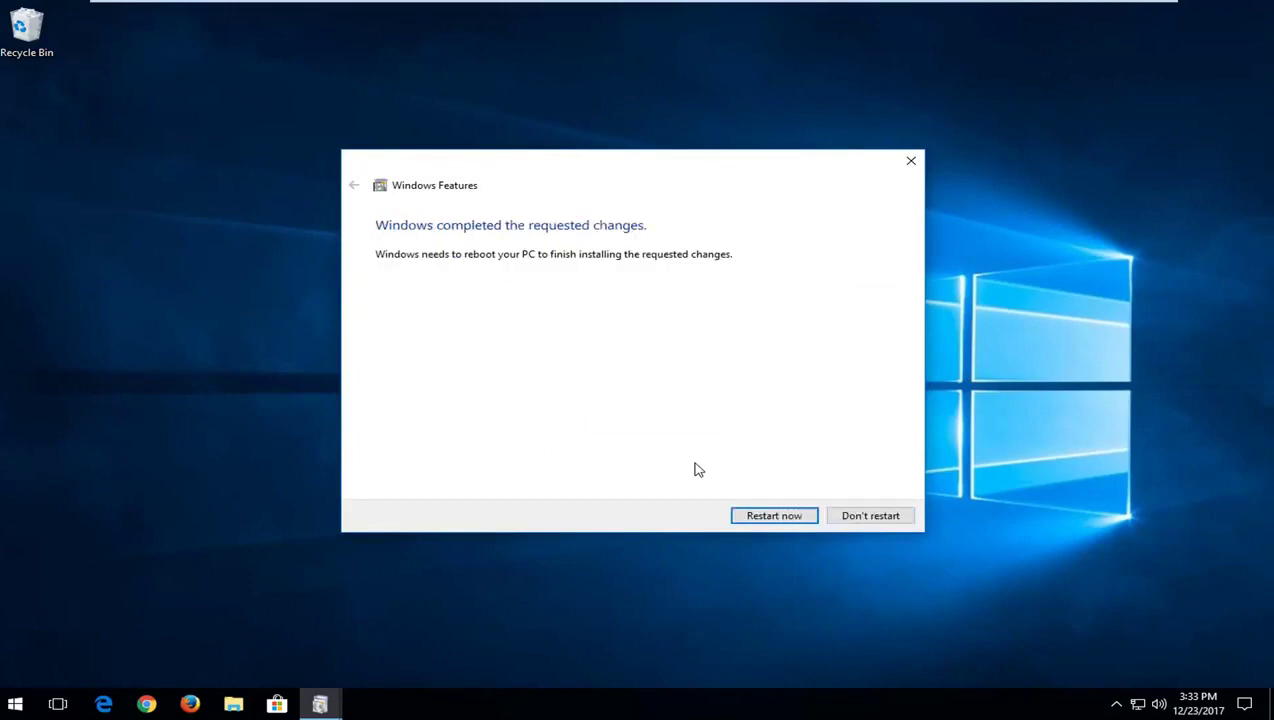
Restart the PC now to finish installing the SMB 1.0/CIFS features.
left_click(766, 516)
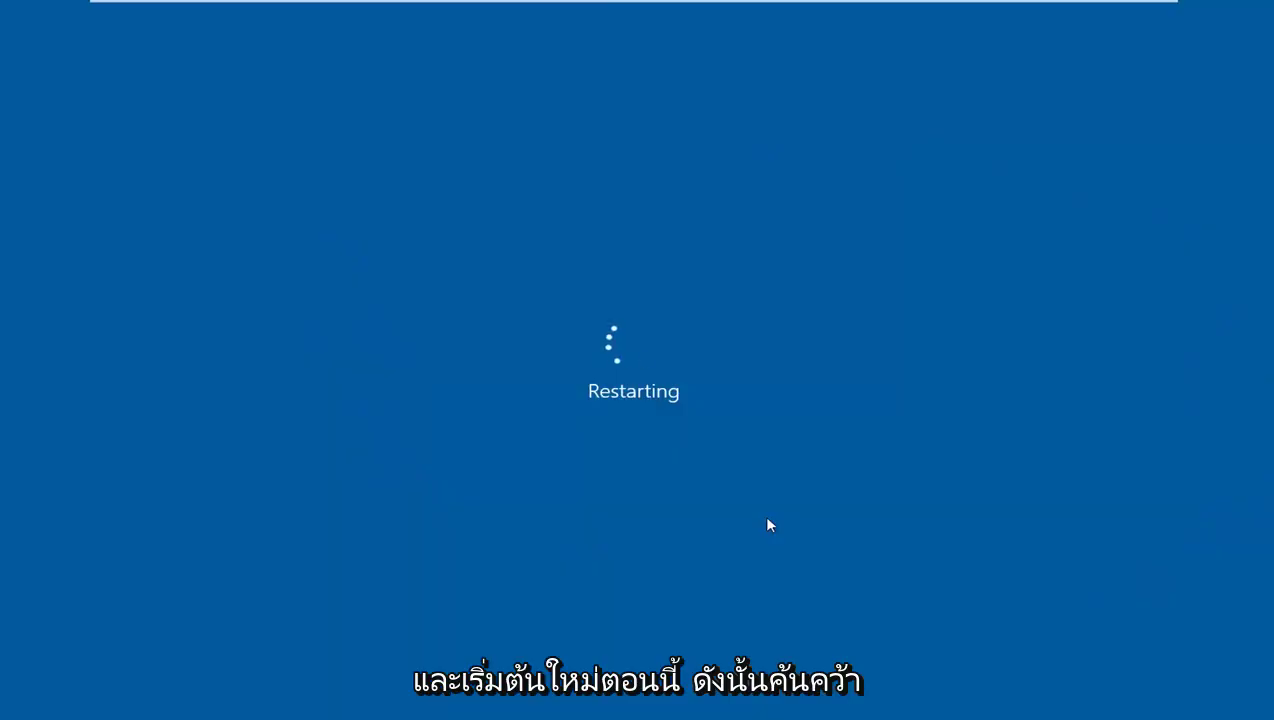